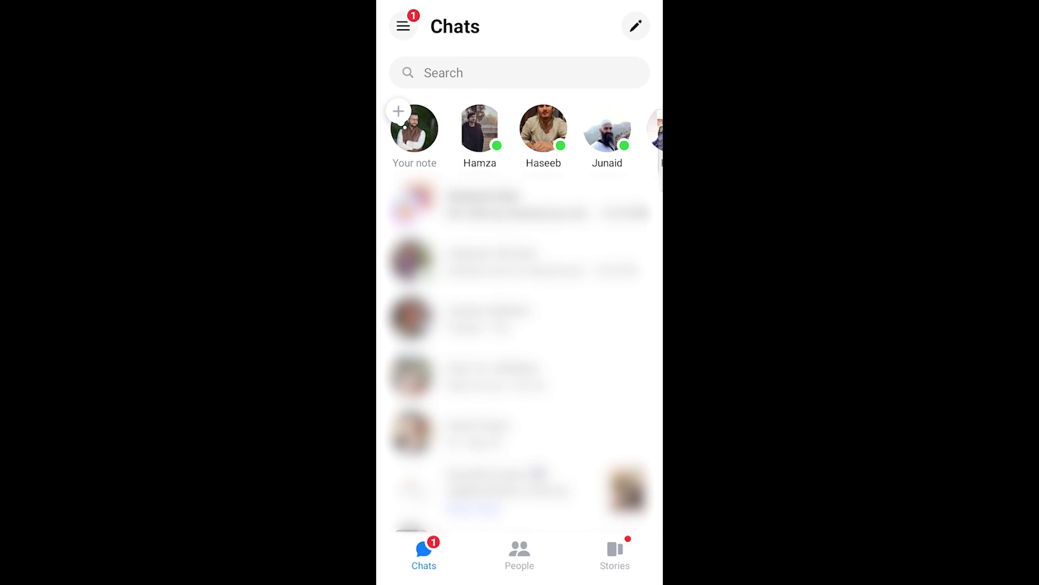
Open Messenger's main navigation menu from the chats list
{"action": "left_click", "coordinate": [403, 26]}
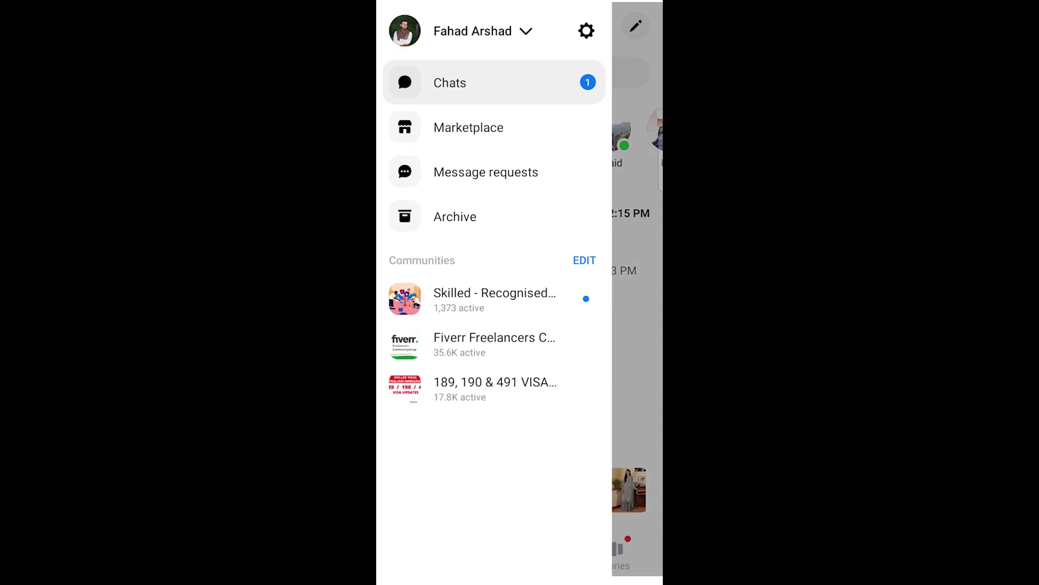
Open Messenger's settings page from the side drawer
{"action": "left_click", "coordinate": [586, 31]}
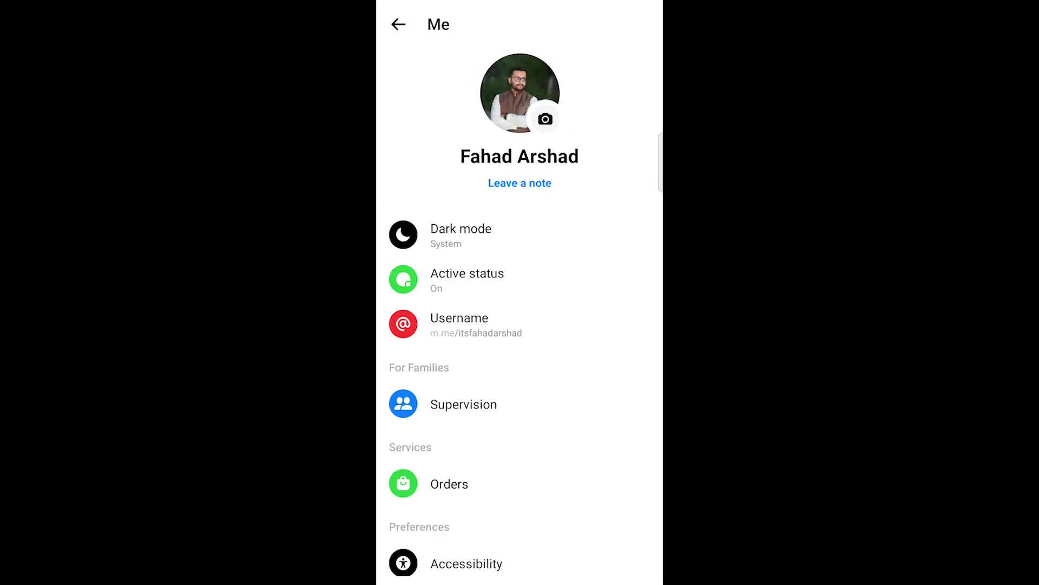
{"action": "scroll", "coordinate": [519, 325], "scroll_direction": "down", "scroll_amount": 5}
{"action": "scroll", "coordinate": [520, 325], "scroll_direction": "down", "scroll_amount": 5}
{"action": "scroll", "coordinate": [520, 324], "scroll_direction": "down", "scroll_amount": 5}
{"action": "scroll", "coordinate": [520, 324], "scroll_direction": "down", "scroll_amount": 5}
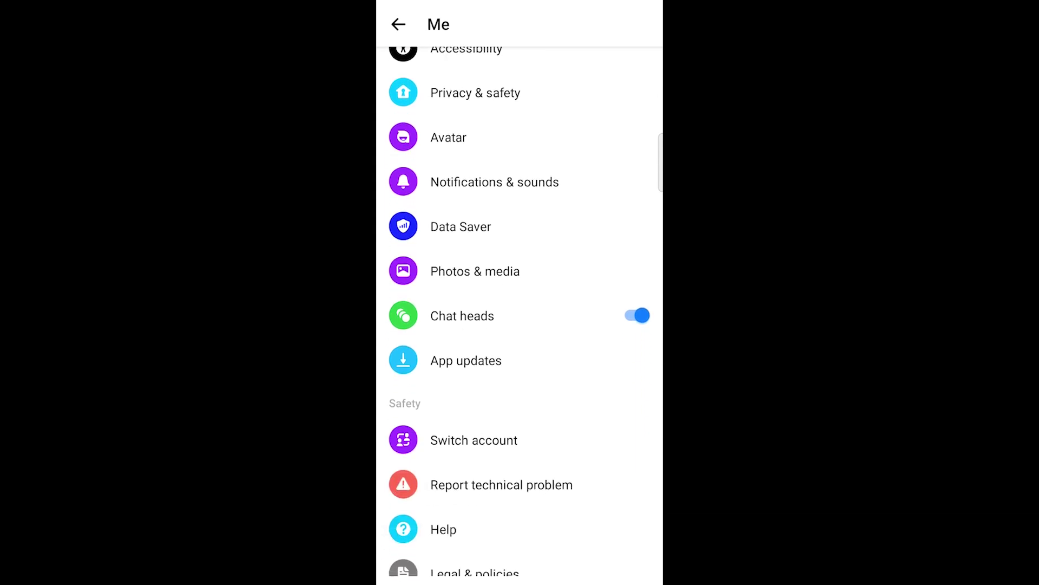
{"action": "scroll", "coordinate": [520, 325], "scroll_direction": "down", "scroll_amount": 5}
{"action": "scroll", "coordinate": [519, 324], "scroll_direction": "down", "scroll_amount": 3}
{"action": "scroll", "coordinate": [520, 325], "scroll_direction": "down", "scroll_amount": 2}
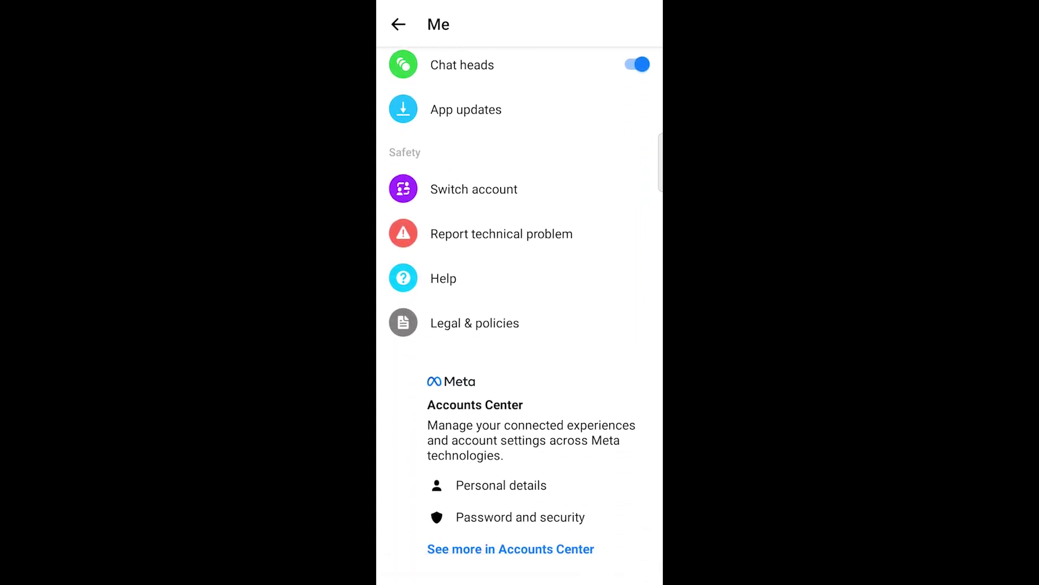
Open the full Accounts Center from the bottom of the settings page
{"action": "left_click", "coordinate": [480, 549]}
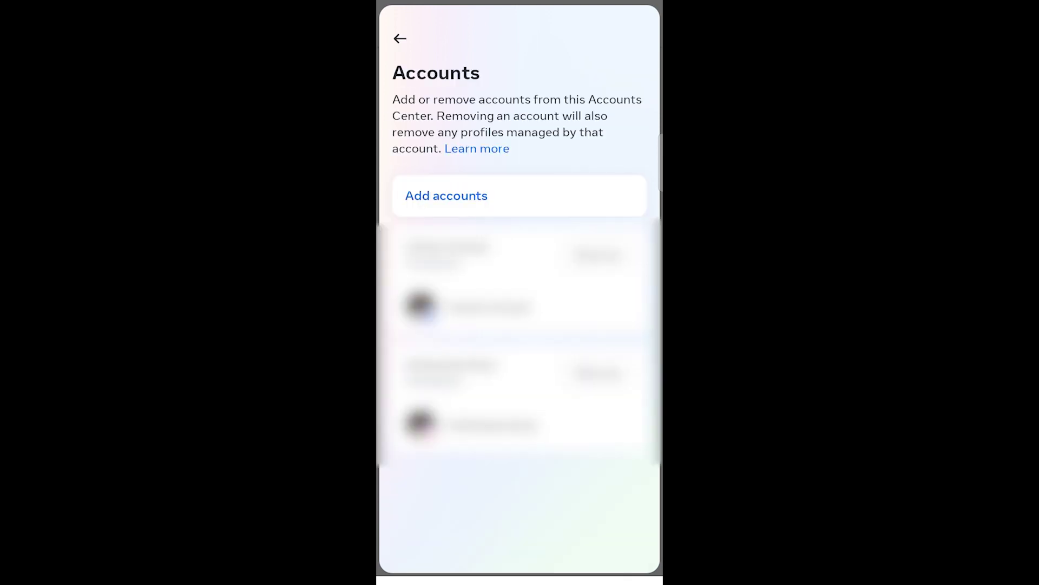
Start adding another account in Accounts Center to reach the Instagram login
{"action": "left_click", "coordinate": [447, 195]}
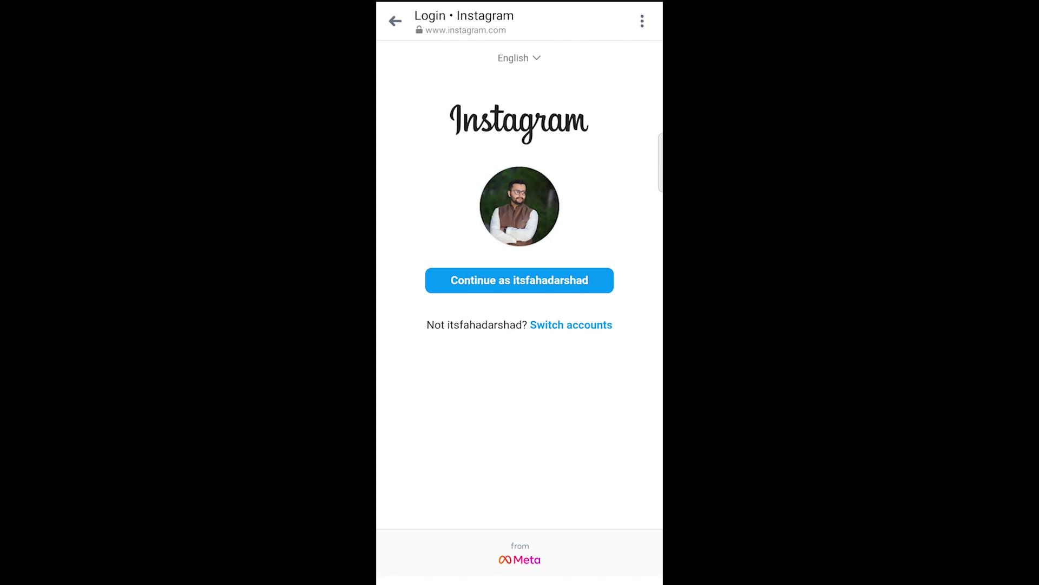
Switch to logging in with a different Instagram account, showing the blank login form
{"action": "left_click", "coordinate": [571, 324]}
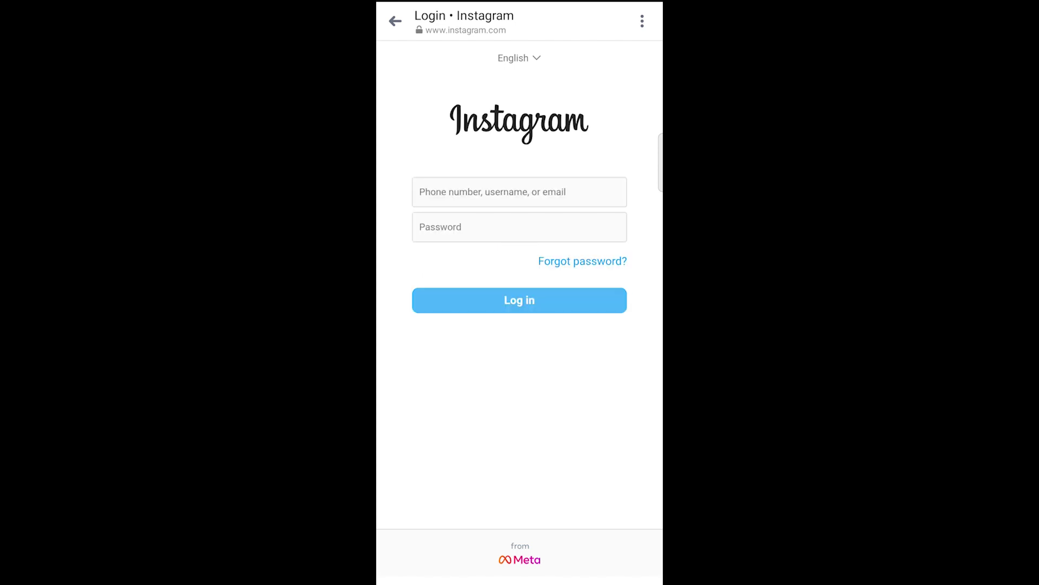